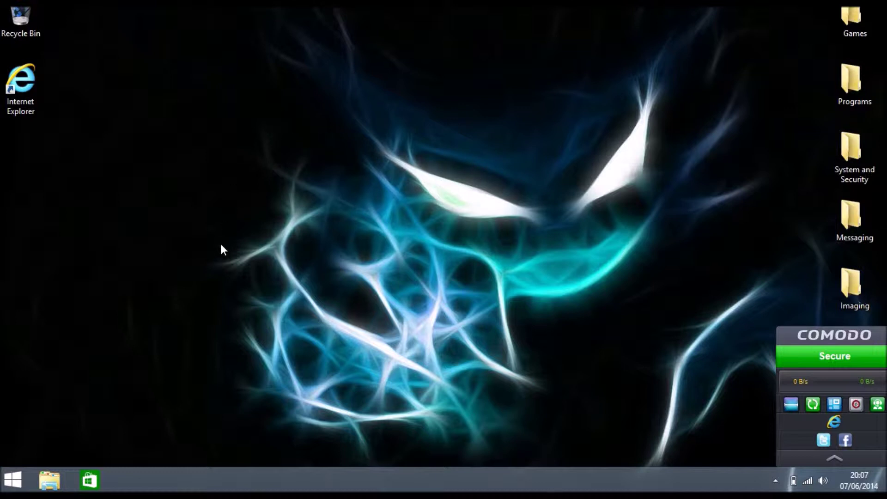
Launch Task Manager from the taskbar menu and scroll through its Processes list.
{"action": "right_click", "coordinate": [281, 477]}
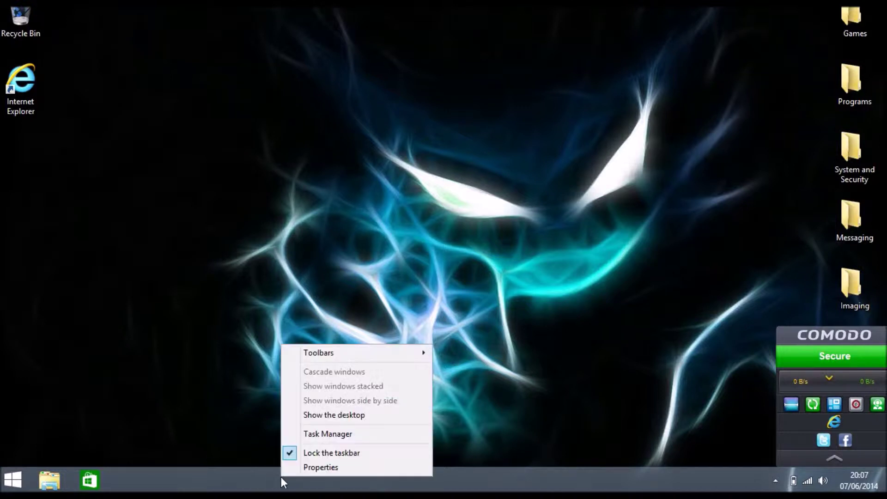
{"action": "left_click", "coordinate": [326, 434]}
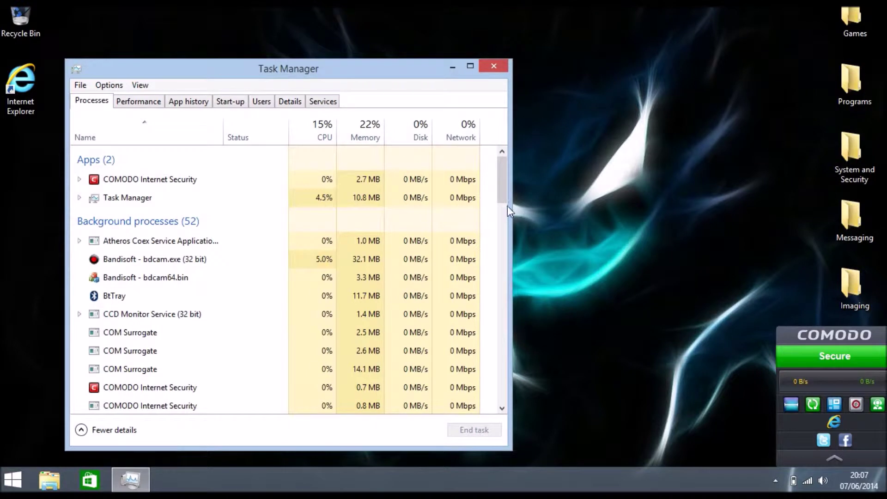
{"action": "scroll", "coordinate": [507, 206], "scroll_direction": "down", "scroll_amount": 2}
{"action": "left_click_drag", "start_coordinate": [502, 207], "coordinate": [503, 188]}
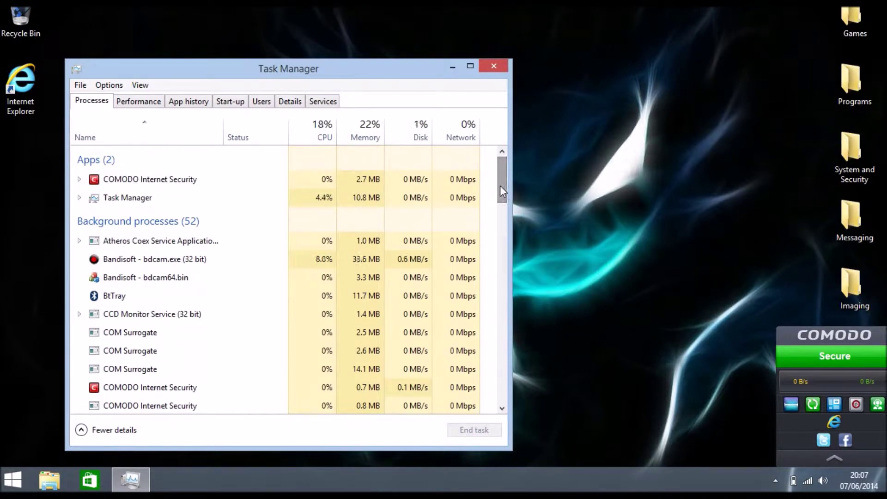
{"action": "left_click", "coordinate": [233, 105]}
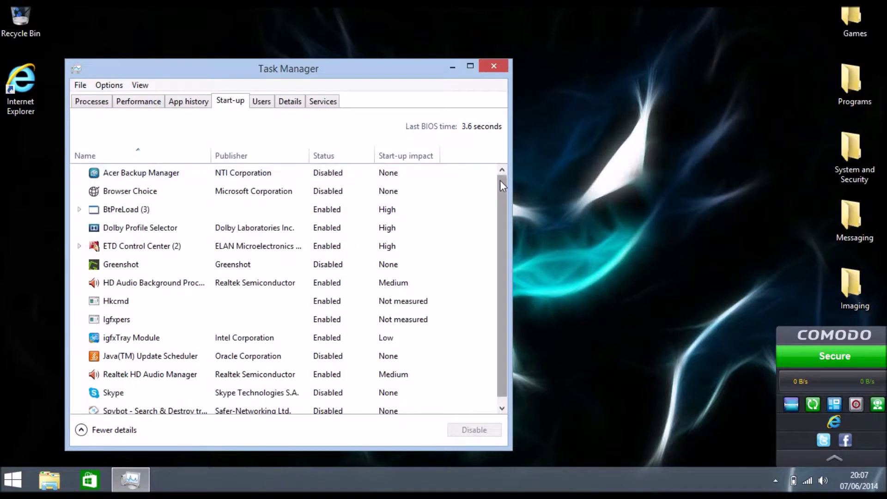
Inspect the Greenshot entry in the Start-up list.
{"action": "left_click_drag", "start_coordinate": [500, 185], "coordinate": [501, 213]}
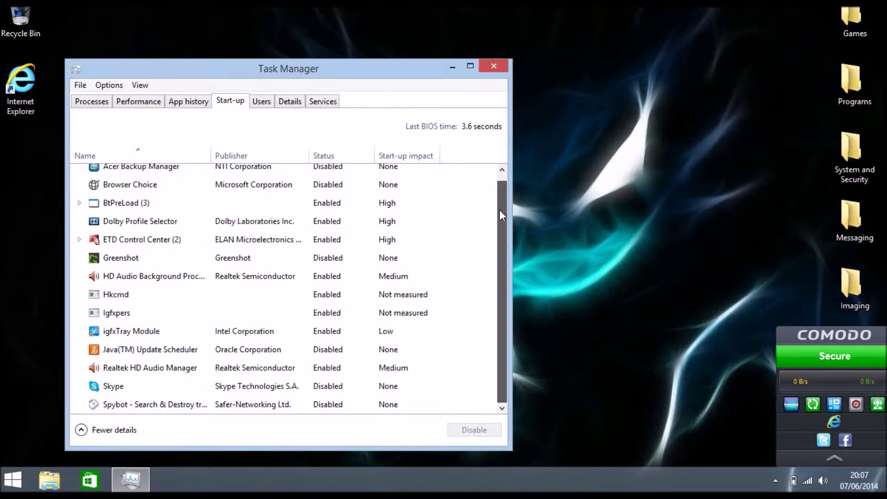
{"action": "left_click_drag", "start_coordinate": [504, 201], "coordinate": [504, 179]}
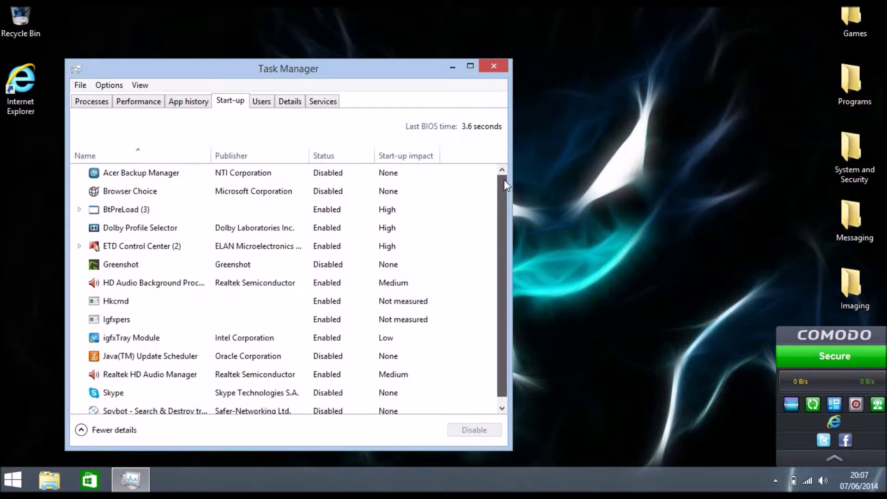
{"action": "left_click", "coordinate": [213, 264]}
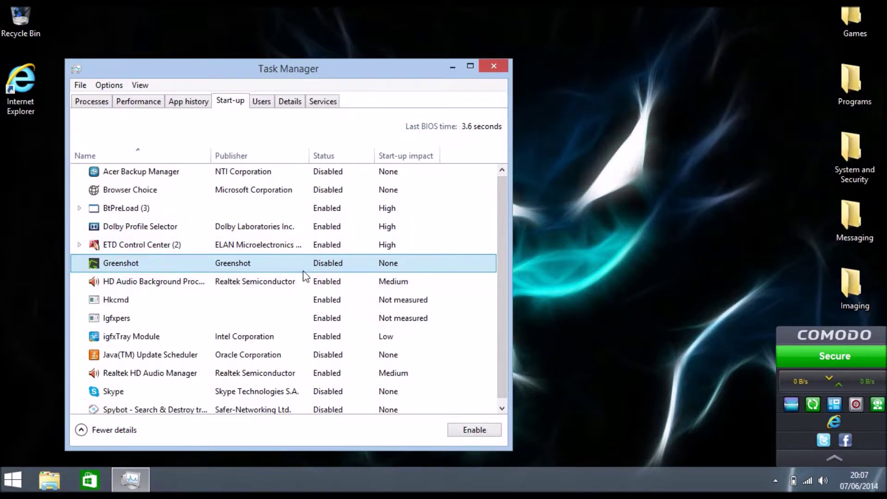
{"action": "left_click_drag", "start_coordinate": [655, 277], "coordinate": [539, 101]}
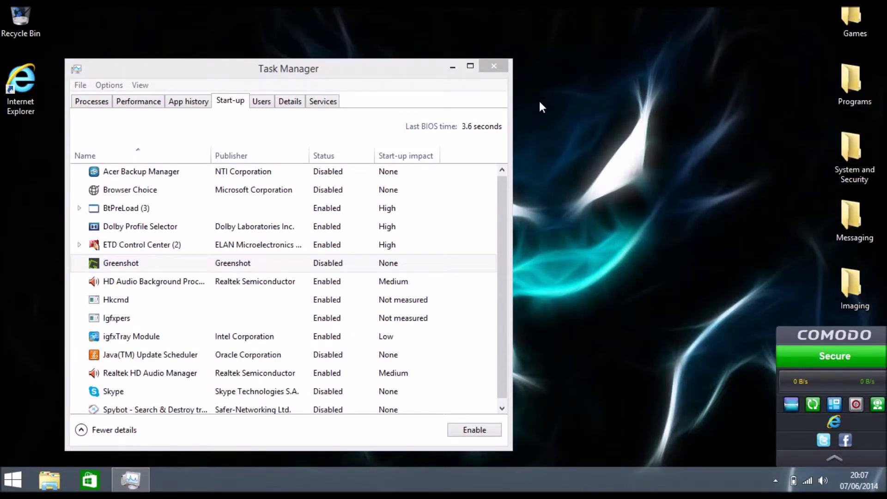
{"action": "left_click", "coordinate": [501, 188]}
{"action": "left_click_drag", "start_coordinate": [502, 189], "coordinate": [502, 179]}
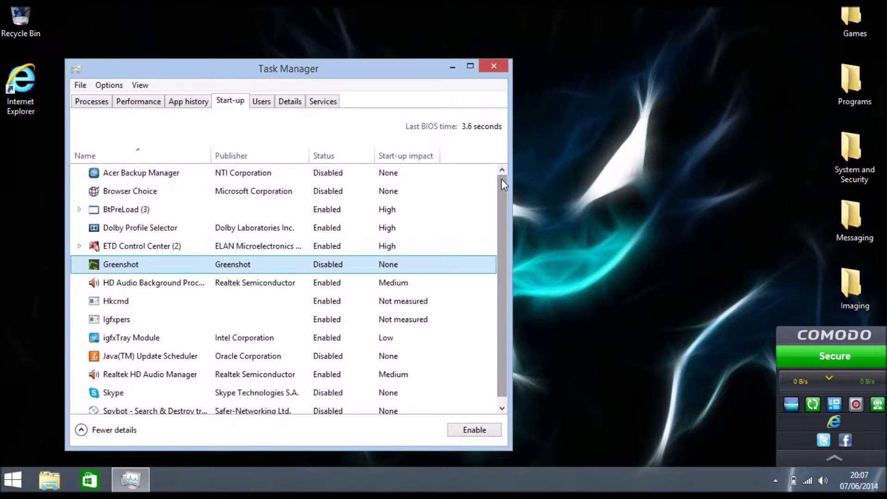
Inspect the Skype start-up entry and its impact, then close Task Manager.
{"action": "left_click", "coordinate": [291, 393]}
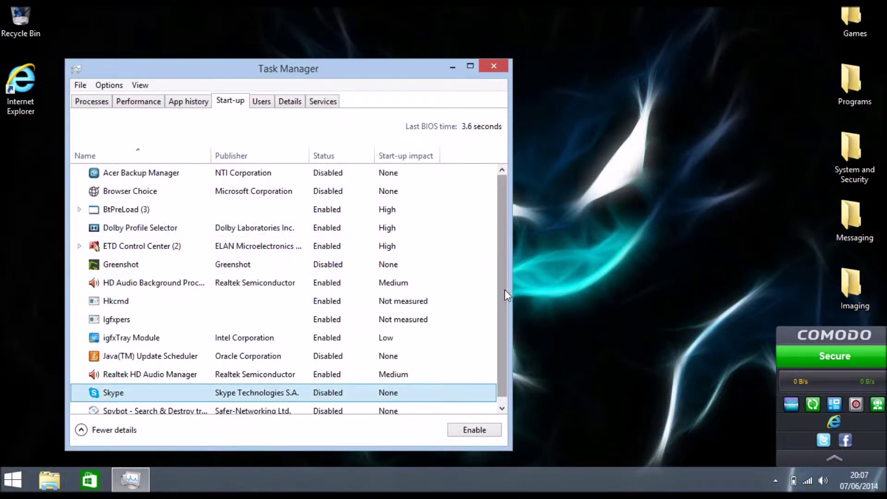
{"action": "scroll", "coordinate": [504, 300], "scroll_direction": "down", "scroll_amount": 1}
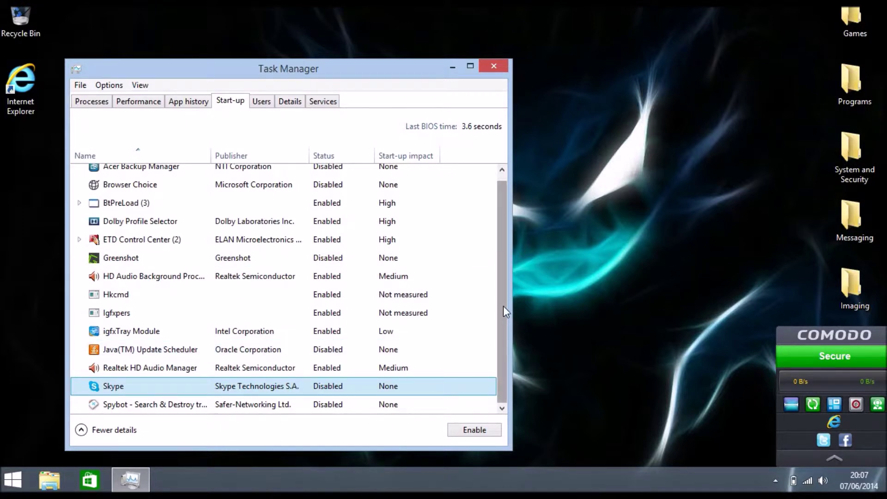
{"action": "scroll", "coordinate": [503, 305], "scroll_direction": "up", "scroll_amount": 1}
{"action": "left_click", "coordinate": [540, 224]}
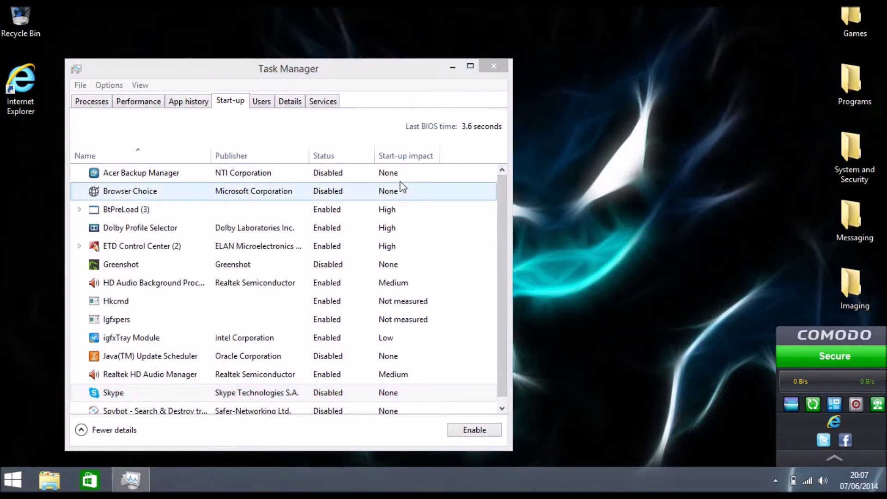
{"action": "left_click_drag", "start_coordinate": [501, 234], "coordinate": [500, 167]}
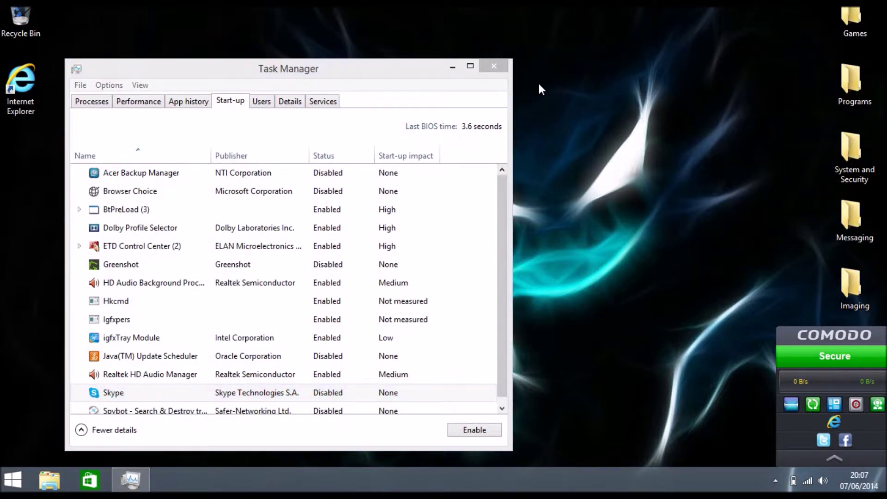
{"action": "left_click", "coordinate": [494, 67]}
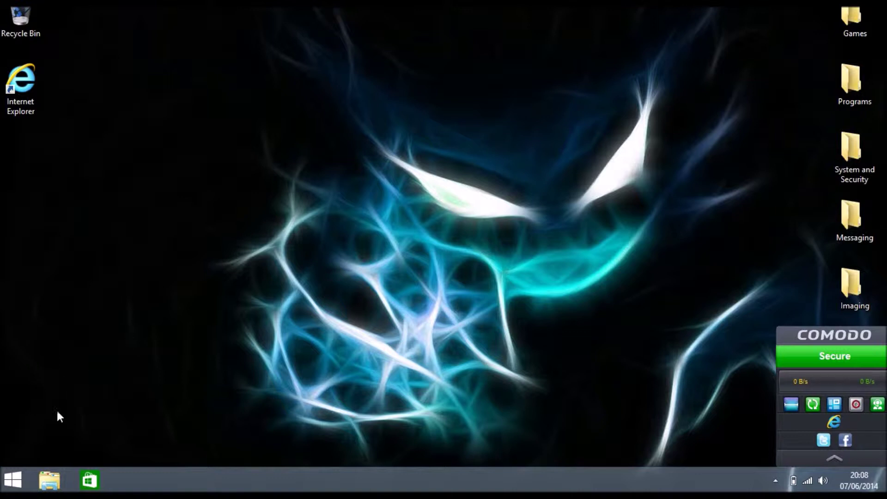
Bring up the Win+X power-user menu from the Start button.
{"action": "right_click", "coordinate": [2, 489]}
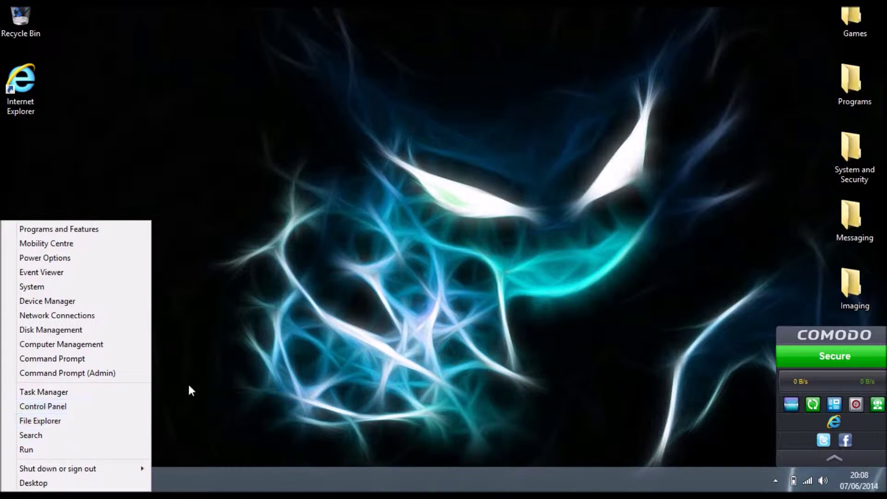
{"action": "left_click", "coordinate": [271, 359]}
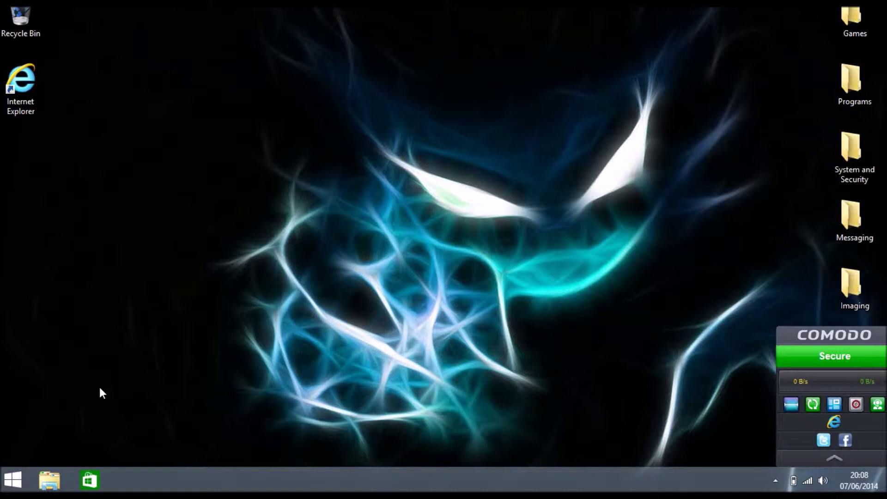
{"action": "right_click", "coordinate": [6, 483]}
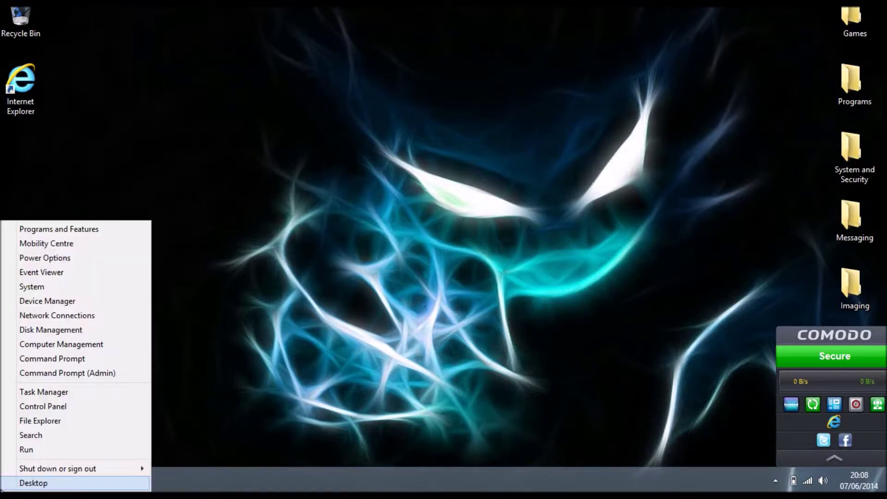
Launch Control Panel from the Win+X menu and go to System and Security.
{"action": "left_click", "coordinate": [93, 407]}
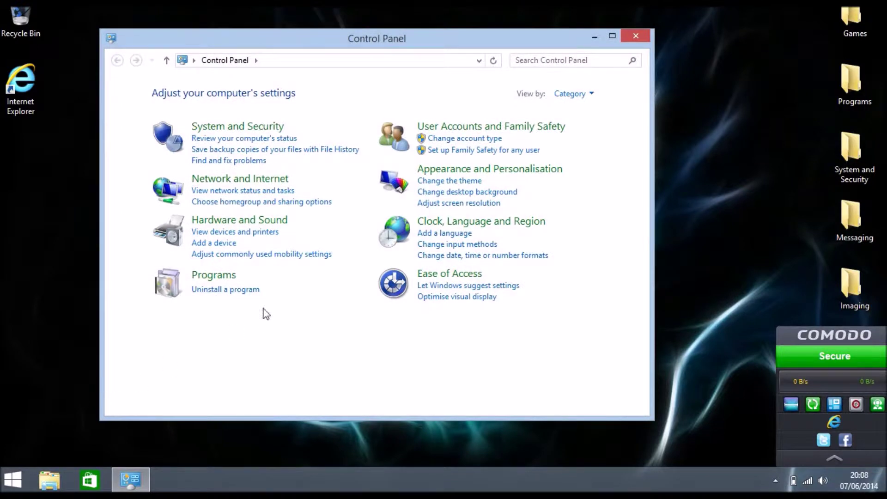
{"action": "left_click", "coordinate": [260, 130]}
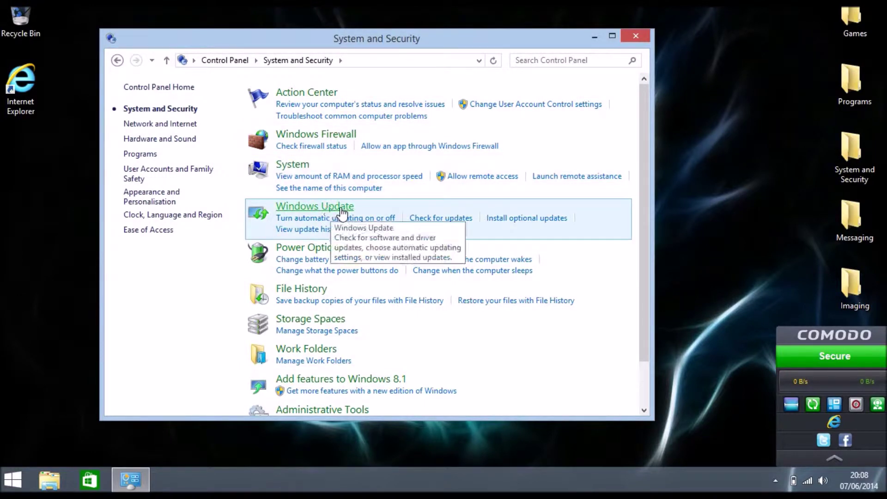
Run Check for updates, confirm none are available, and close both Control Panel windows.
{"action": "left_click", "coordinate": [420, 226]}
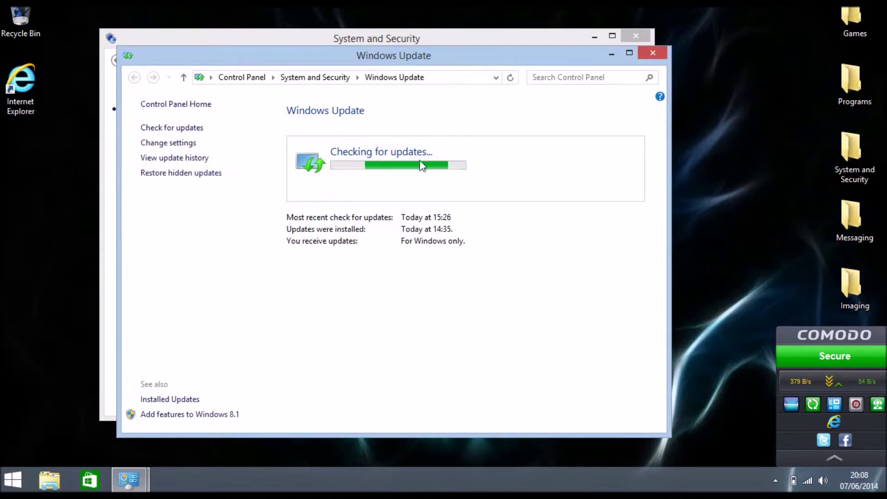
{"action": "left_click_drag", "start_coordinate": [406, 60], "coordinate": [385, 48]}
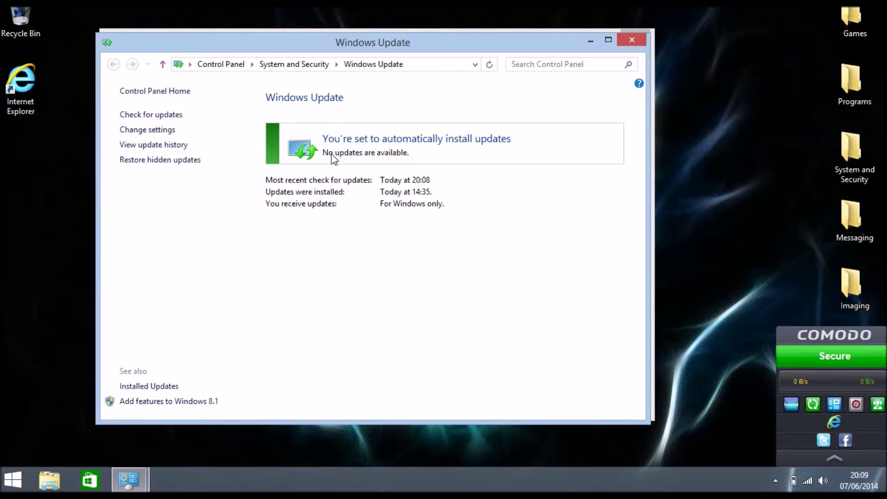
{"action": "left_click_drag", "start_coordinate": [491, 48], "coordinate": [492, 41]}
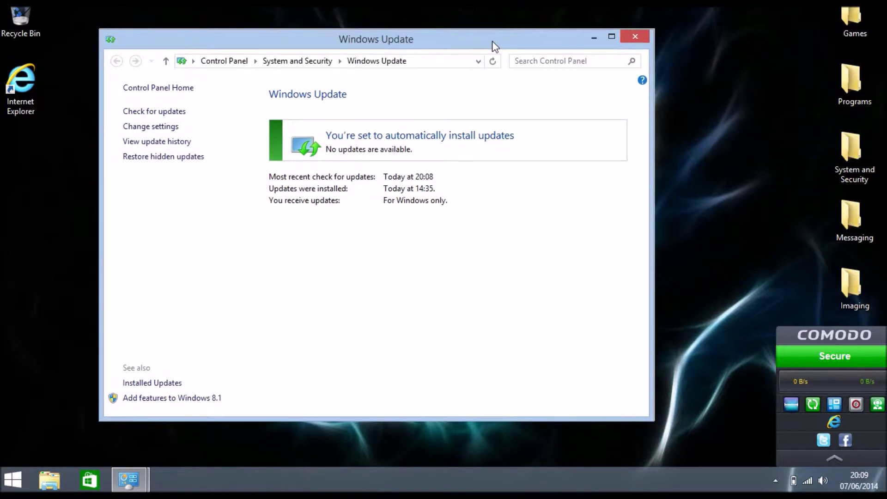
{"action": "left_click_drag", "start_coordinate": [494, 43], "coordinate": [497, 43]}
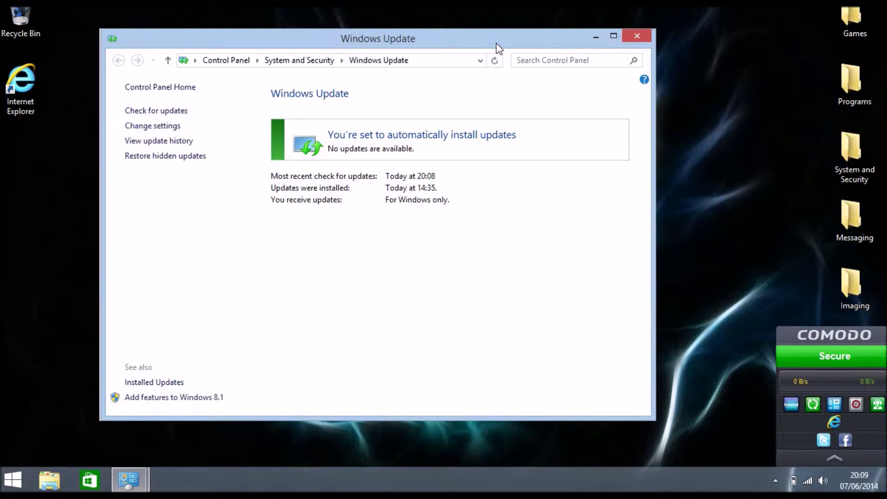
{"action": "mouse_move", "coordinate": [495, 43]}
{"action": "left_mouse_down"}
{"action": "mouse_move", "coordinate": [472, 63]}
{"action": "mouse_move", "coordinate": [476, 103]}
{"action": "mouse_move", "coordinate": [495, 50]}
{"action": "left_mouse_up"}
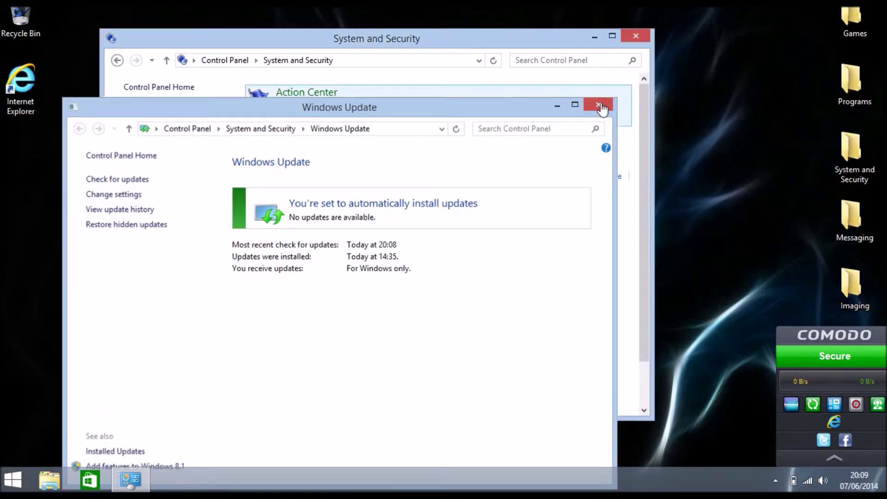
{"action": "left_click", "coordinate": [602, 105]}
{"action": "left_click", "coordinate": [634, 41]}
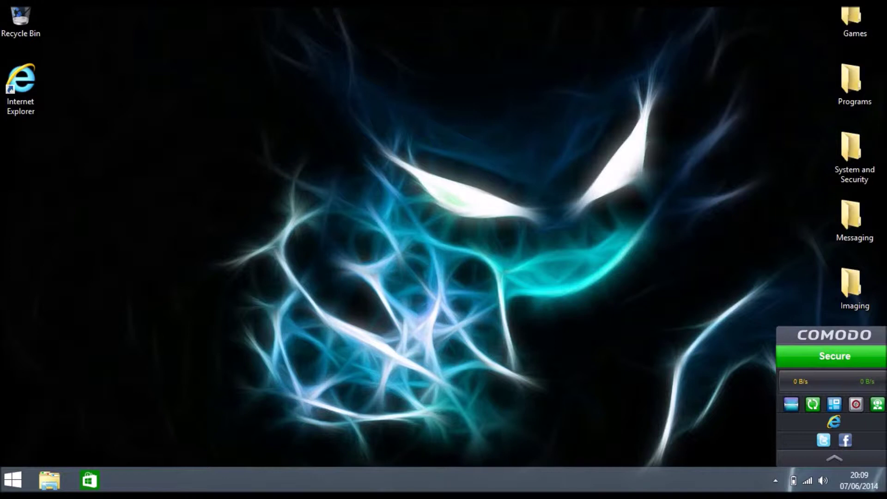
Search the system for 'services' and choose View local services.
{"action": "mouse_move", "coordinate": [883, 4]}
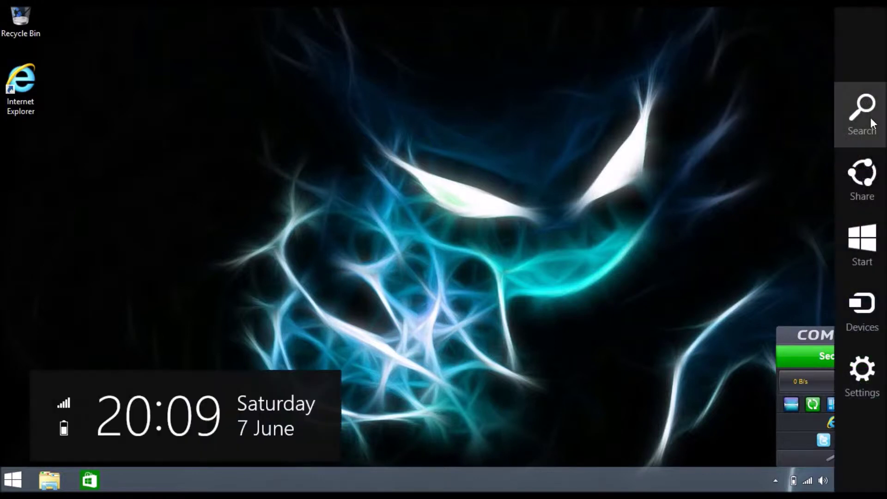
{"action": "left_click", "coordinate": [871, 118]}
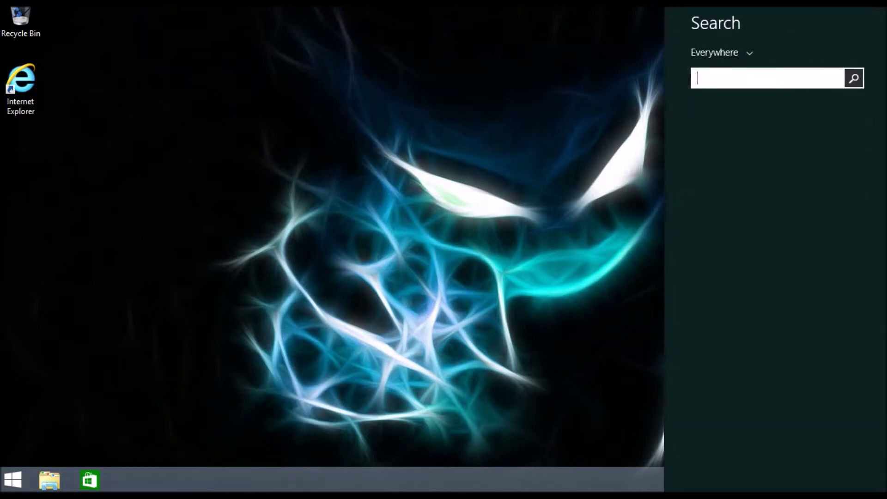
{"action": "type", "text": "servi"}
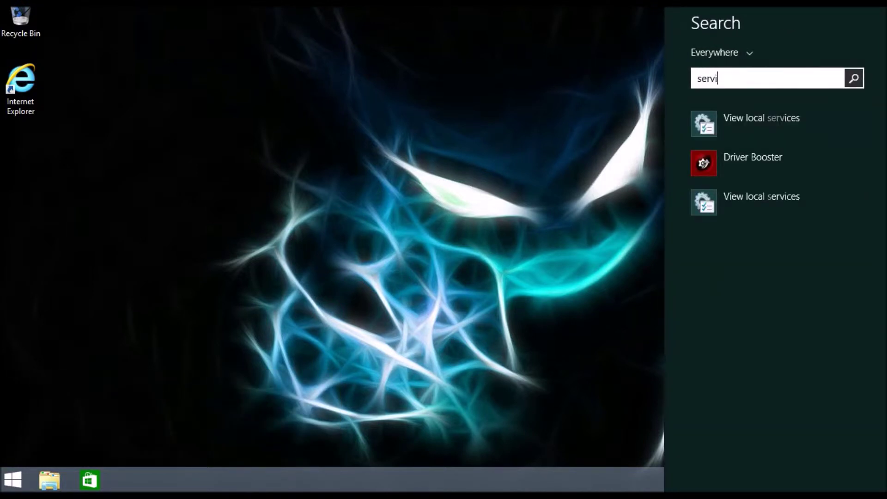
{"action": "type", "text": "ces"}
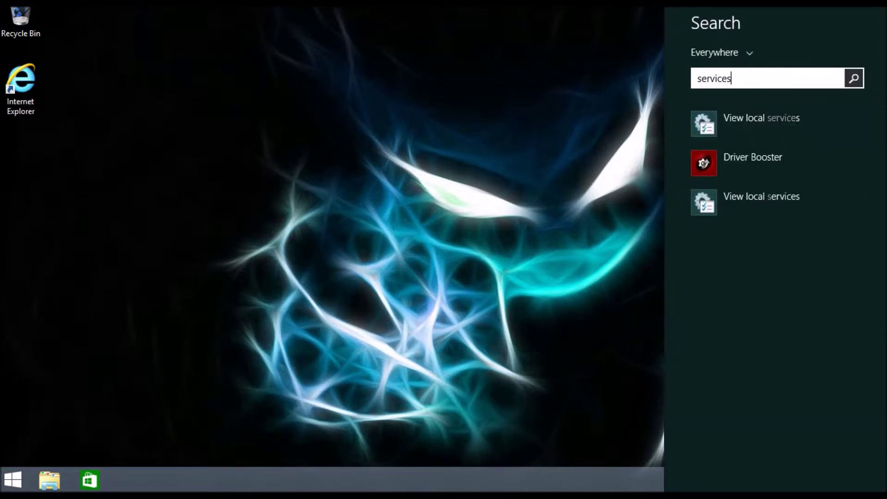
{"action": "left_click", "coordinate": [720, 121]}
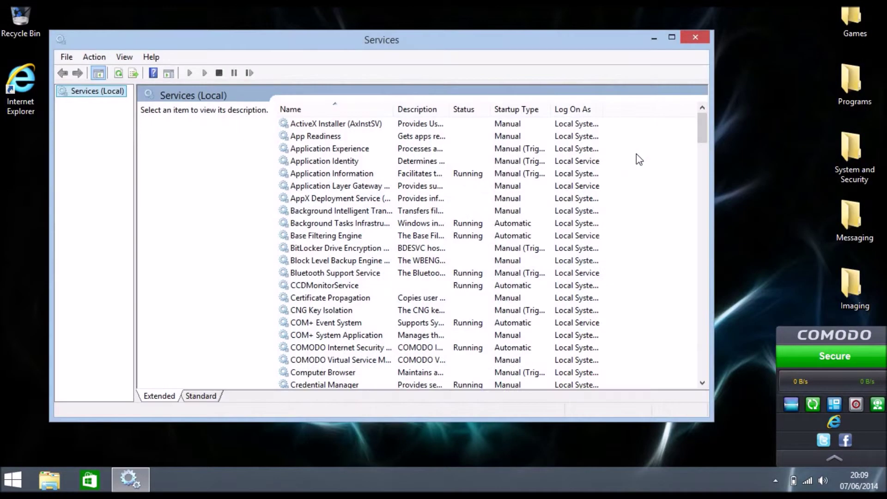
Scroll to Windows Search in the Services list and bring up its context menu.
{"action": "left_click_drag", "start_coordinate": [703, 122], "coordinate": [717, 348]}
{"action": "left_click", "coordinate": [493, 300]}
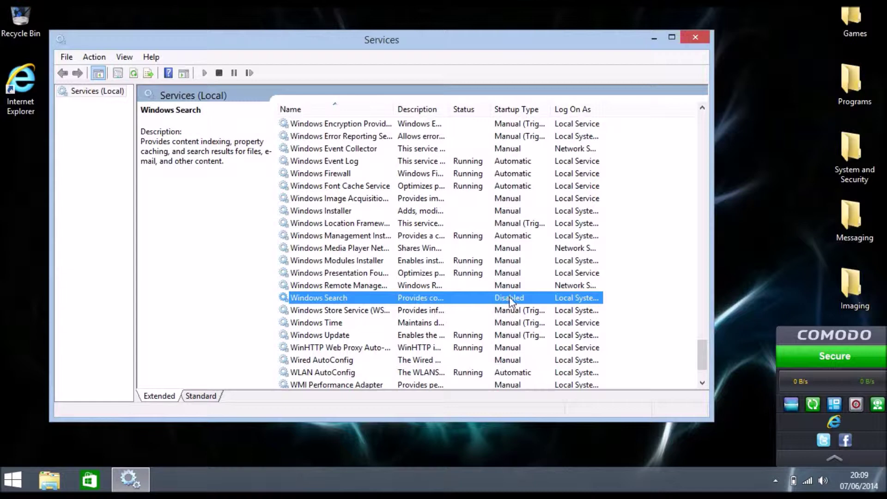
{"action": "right_click", "coordinate": [492, 297]}
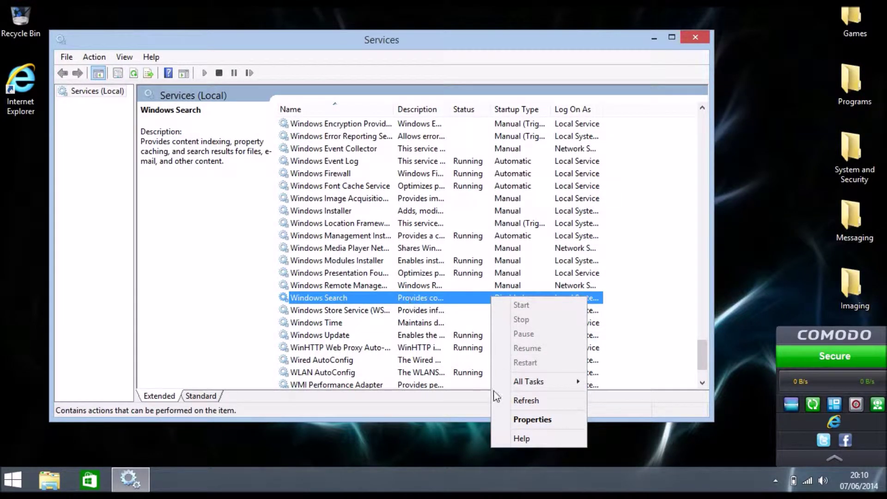
Set Windows Search's startup type to Disabled, confirm with OK, and close Services.
{"action": "left_click", "coordinate": [522, 420]}
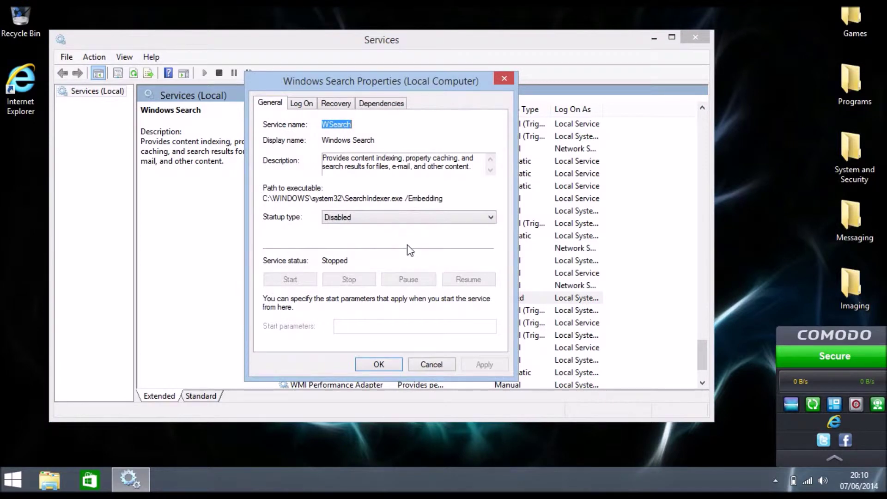
{"action": "left_click", "coordinate": [355, 219]}
{"action": "left_click", "coordinate": [365, 228]}
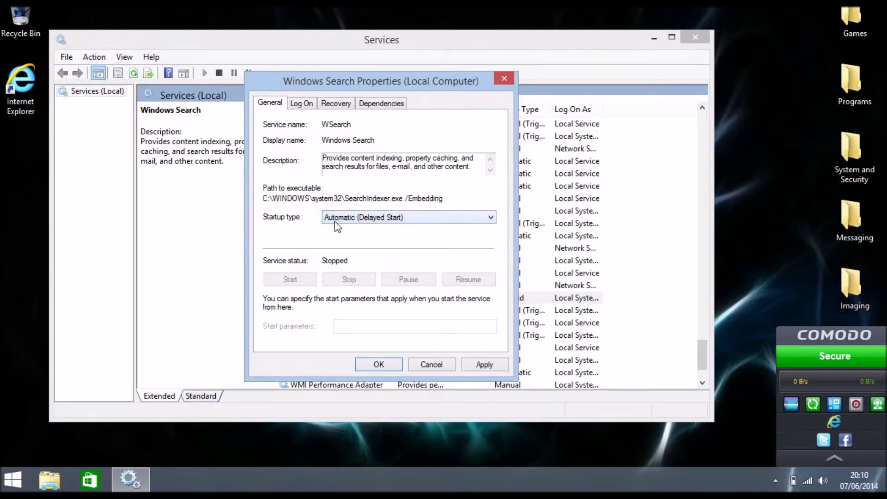
{"action": "left_click", "coordinate": [396, 217]}
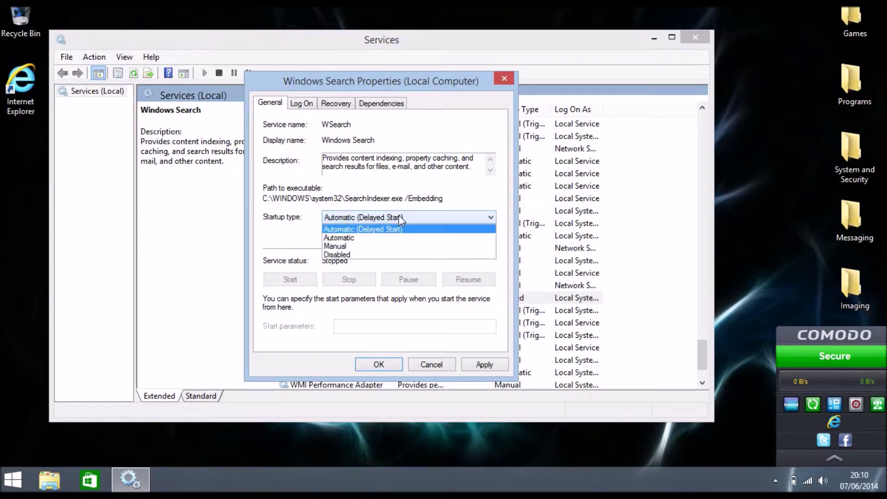
{"action": "left_click", "coordinate": [363, 254]}
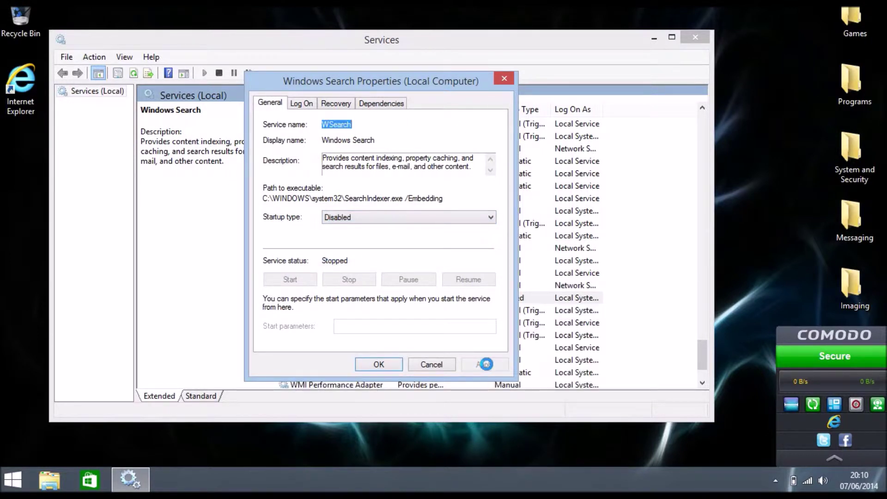
{"action": "left_click", "coordinate": [379, 364]}
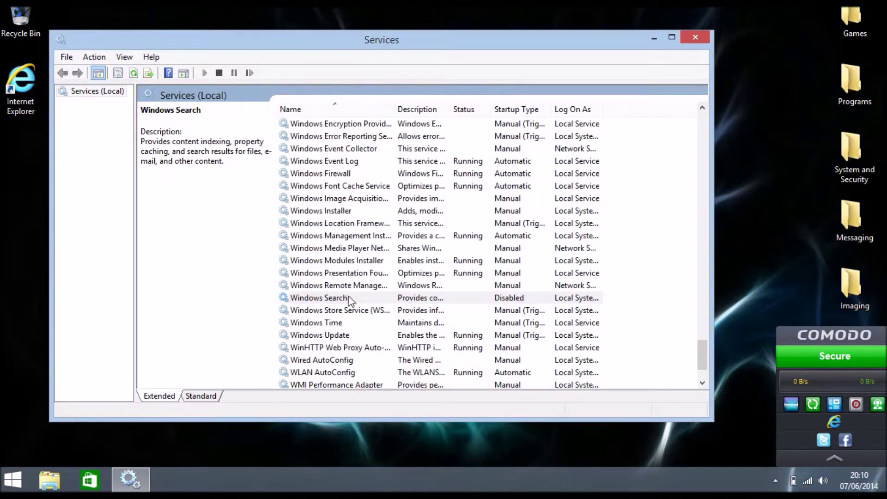
{"action": "left_click", "coordinate": [361, 296]}
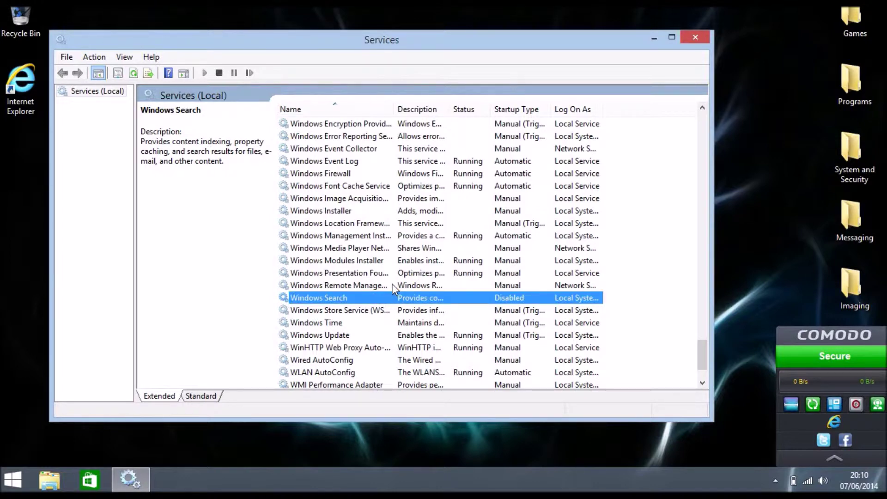
{"action": "left_click", "coordinate": [698, 37]}
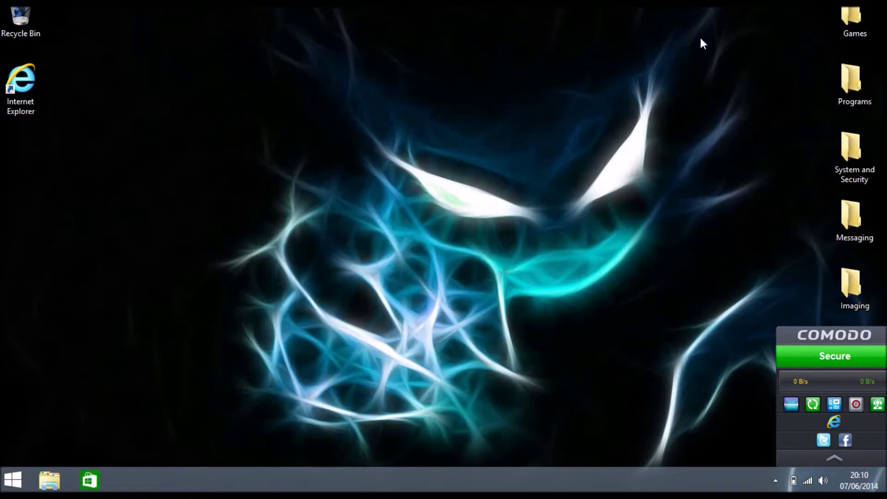
Open This PC in File Explorer, type and erase a test search, and move the window right.
{"action": "left_click", "coordinate": [41, 488]}
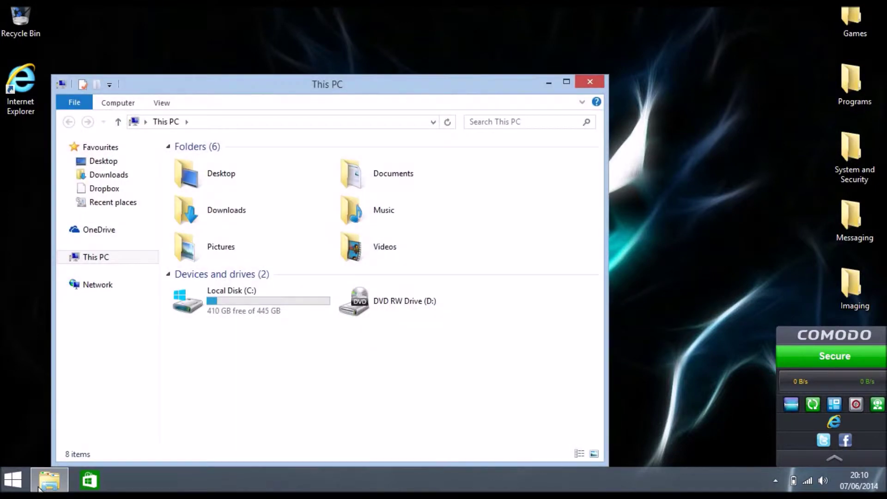
{"action": "left_click", "coordinate": [521, 119]}
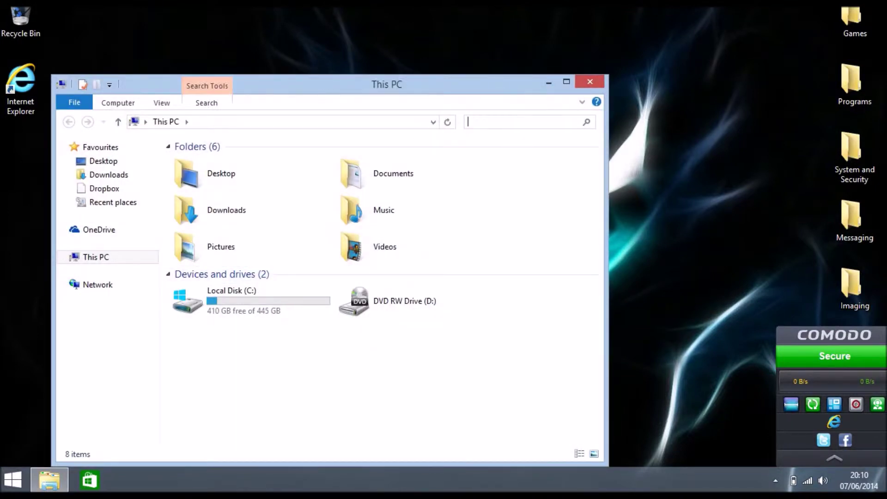
{"action": "type", "text": "fydfhs"}
{"action": "key", "text": "BackSpace"}
{"action": "key", "text": "BackSpace"}
{"action": "key", "text": "BackSpace"}
{"action": "key", "text": "BackSpace"}
{"action": "key", "text": "BackSpace"}
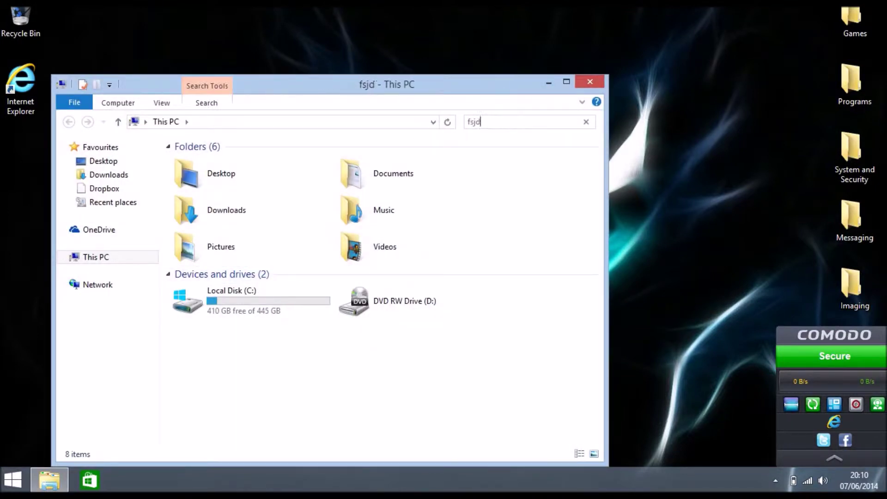
{"action": "key", "text": "BackSpace"}
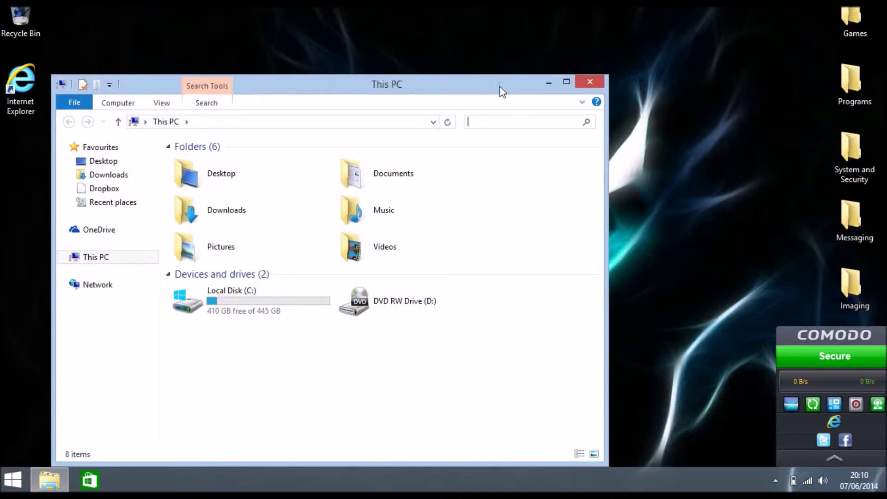
{"action": "left_click_drag", "start_coordinate": [499, 90], "coordinate": [529, 68]}
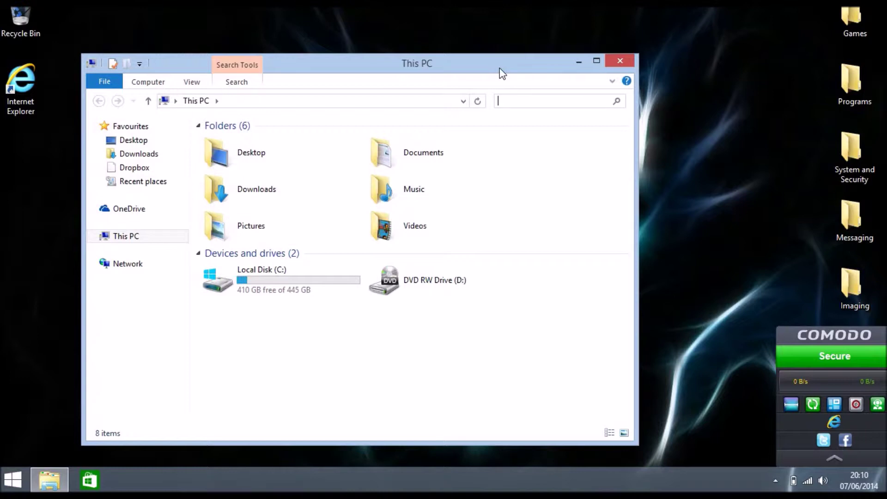
{"action": "left_click_drag", "start_coordinate": [504, 70], "coordinate": [550, 60]}
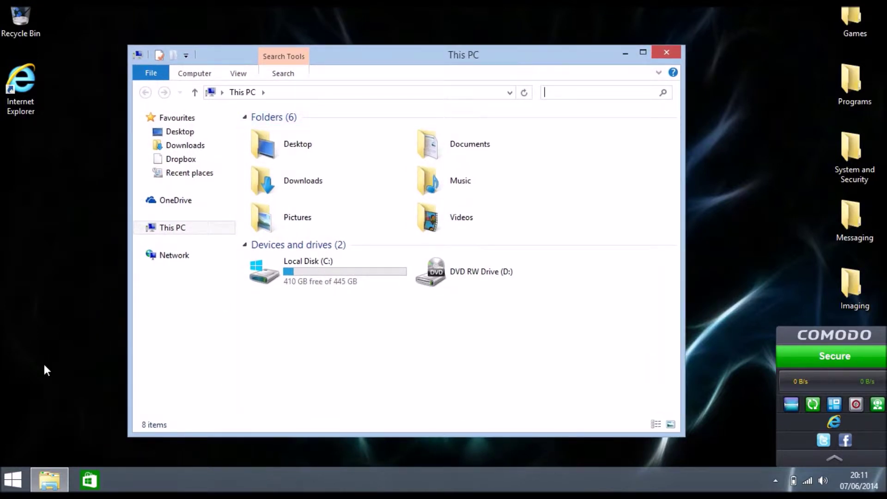
Select and deselect the Desktop and Documents folders, then close the This PC window.
{"action": "left_click", "coordinate": [326, 154]}
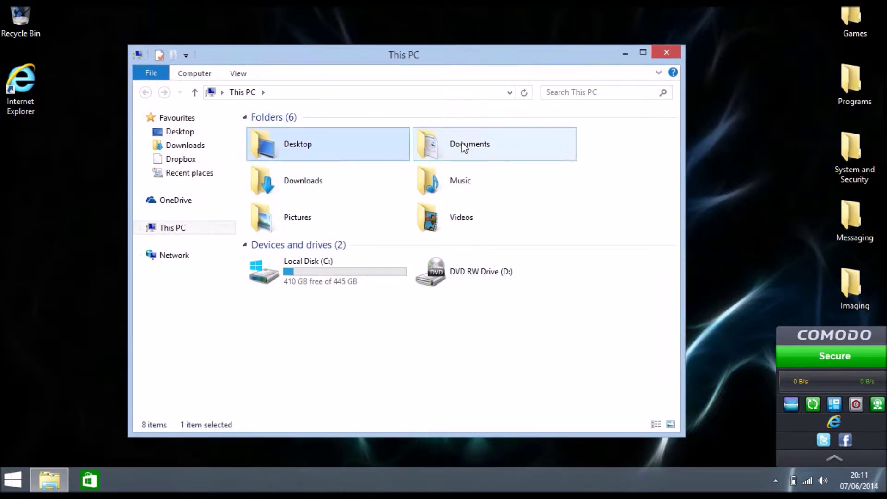
{"action": "left_click", "coordinate": [461, 148]}
{"action": "left_click", "coordinate": [624, 177]}
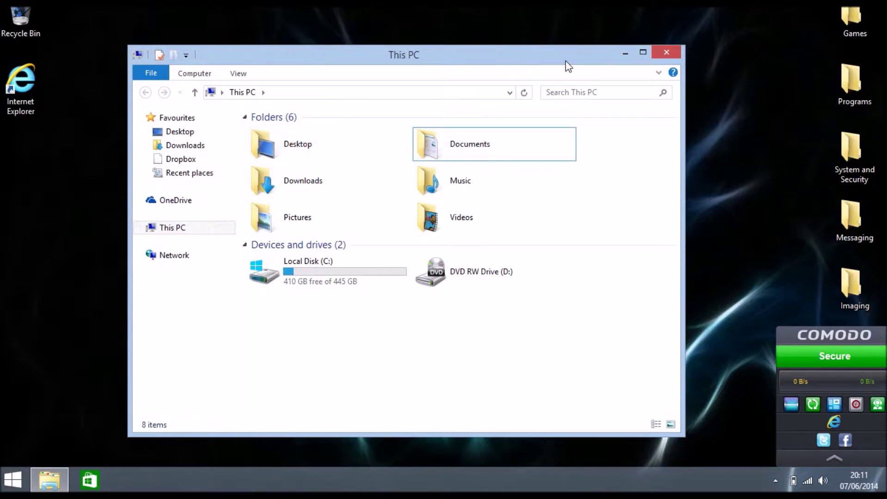
{"action": "left_click_drag", "start_coordinate": [564, 61], "coordinate": [550, 63]}
{"action": "left_click", "coordinate": [555, 95]}
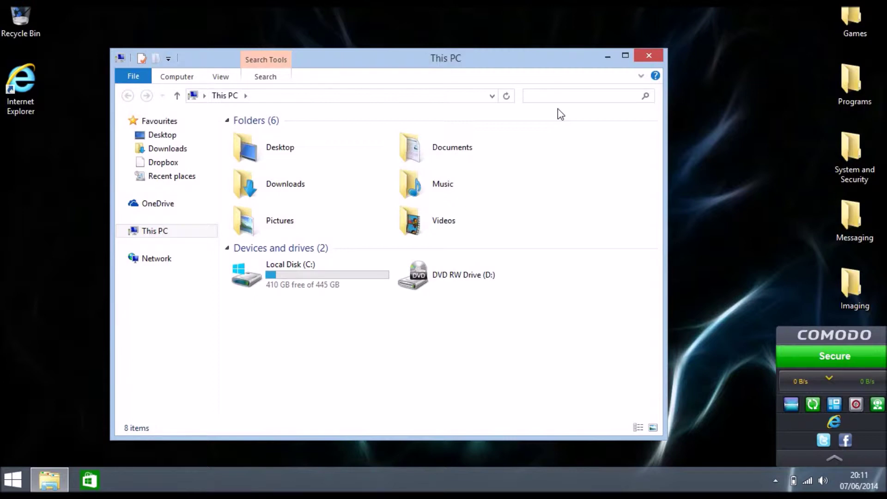
{"action": "left_click", "coordinate": [647, 57]}
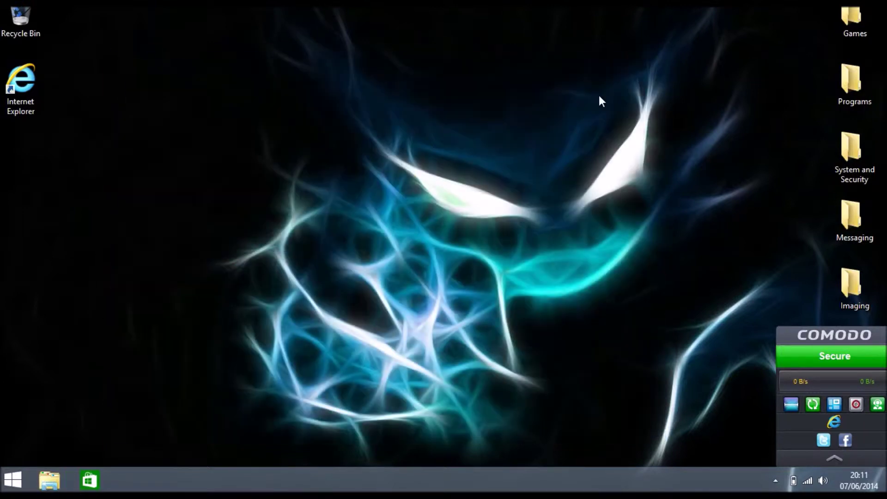